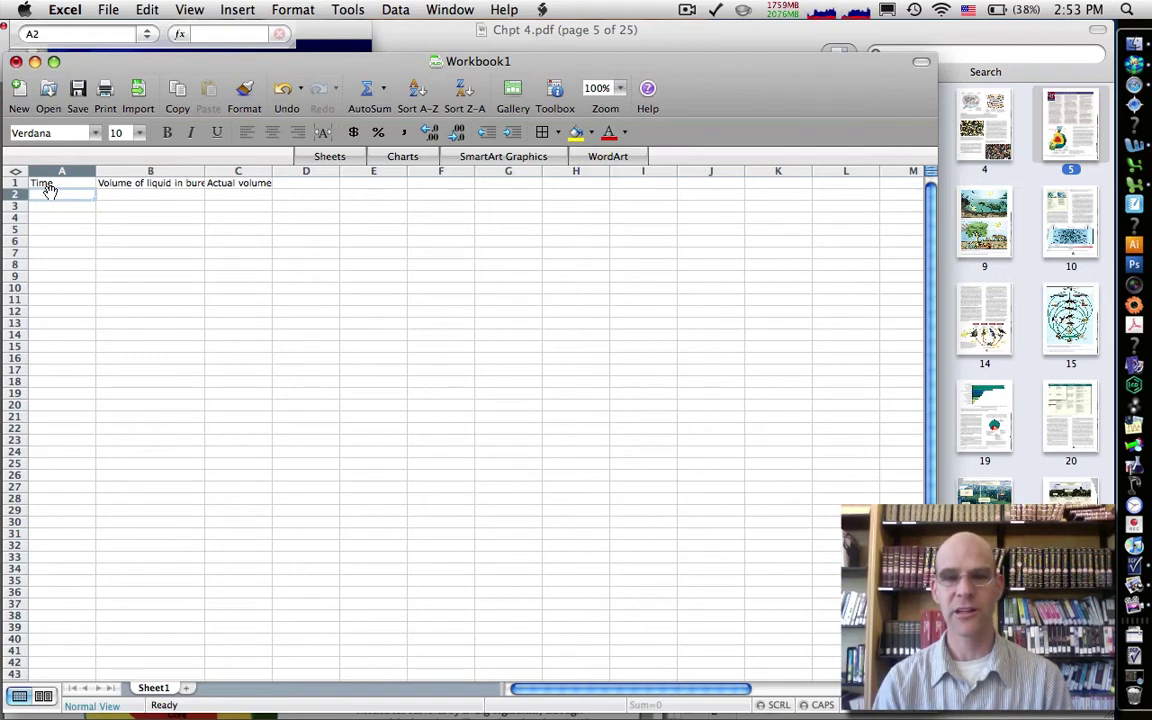
Step: Enter the time values 1, 2, 3 and 4 in cells A2 to A5 under the Time heading
type("1")
key("Return")
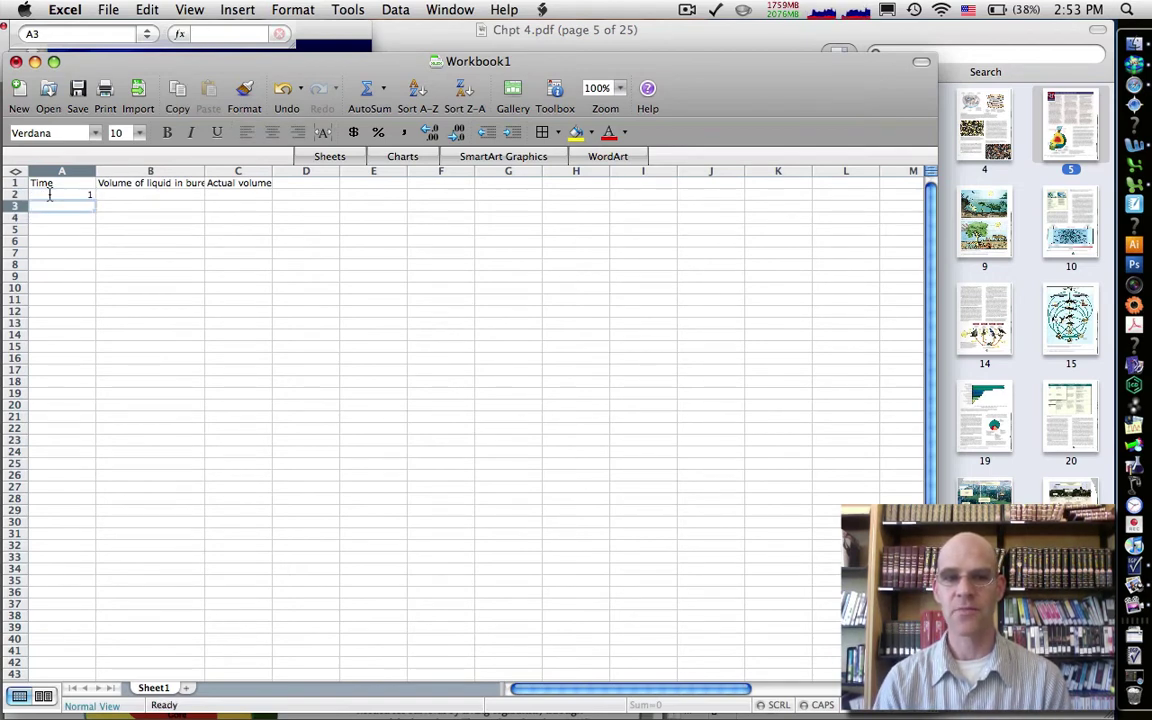
type("2")
key("Return")
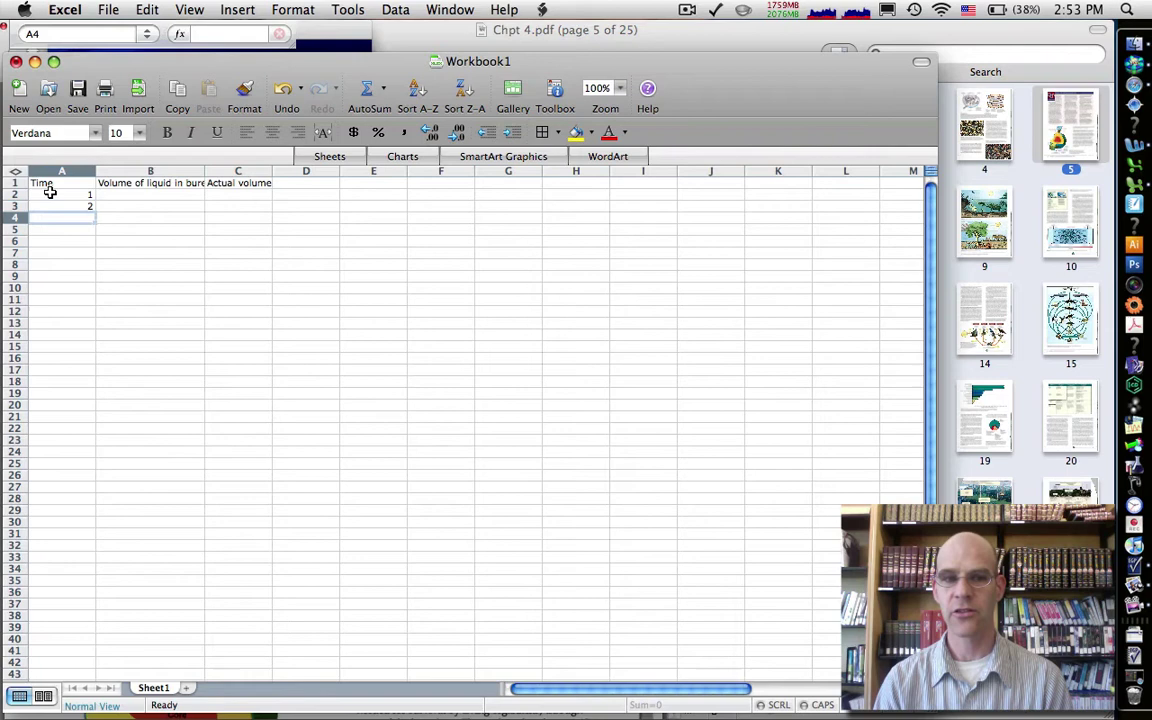
type("3")
key("Return")
type("4")
key("Return")
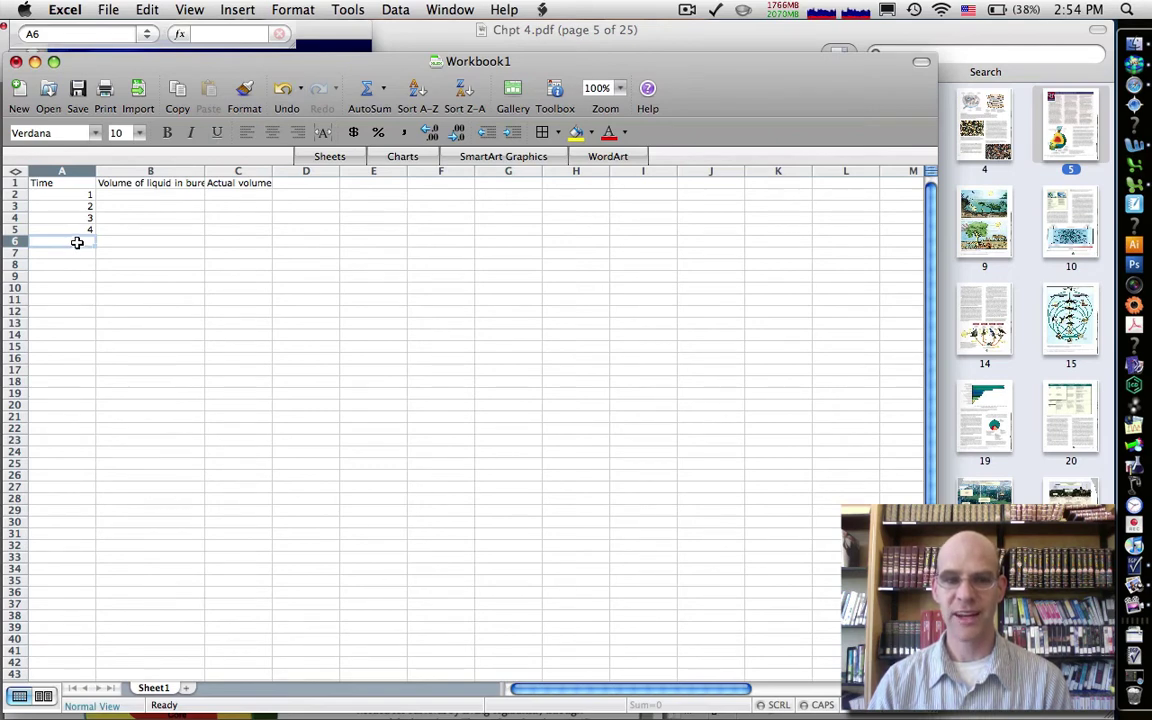
Step: Enter the formula =A5+1 in cell A6 to calculate the next time value
left_click(207, 37)
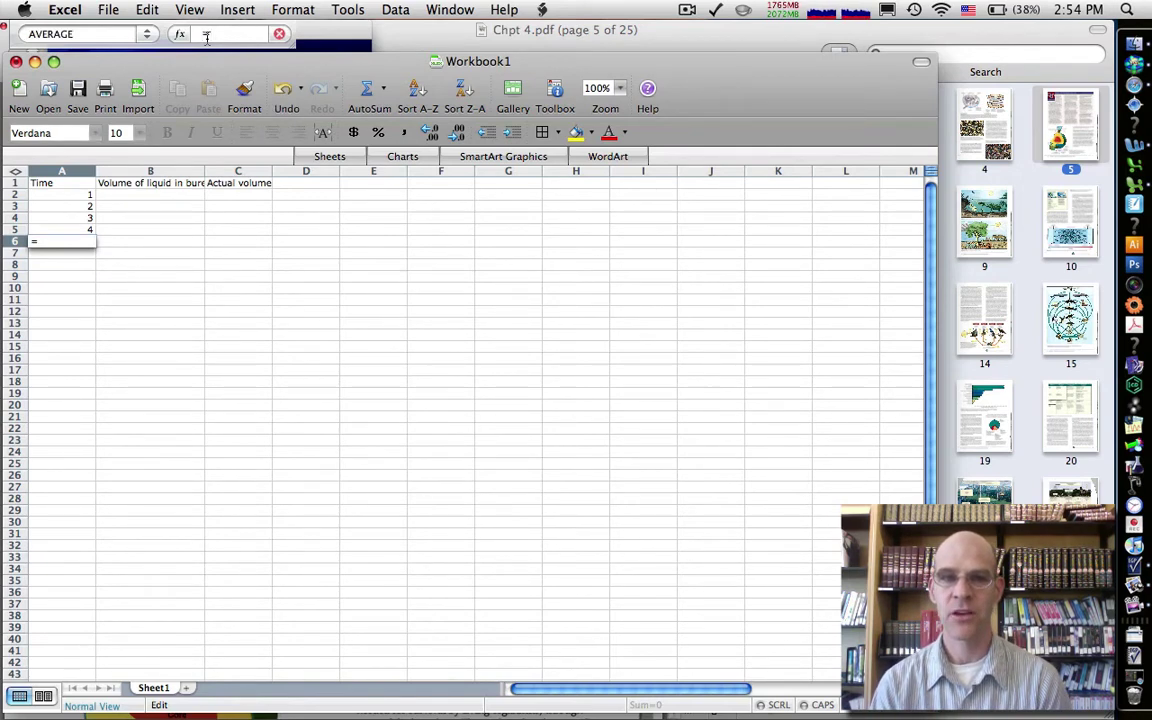
left_click(77, 229)
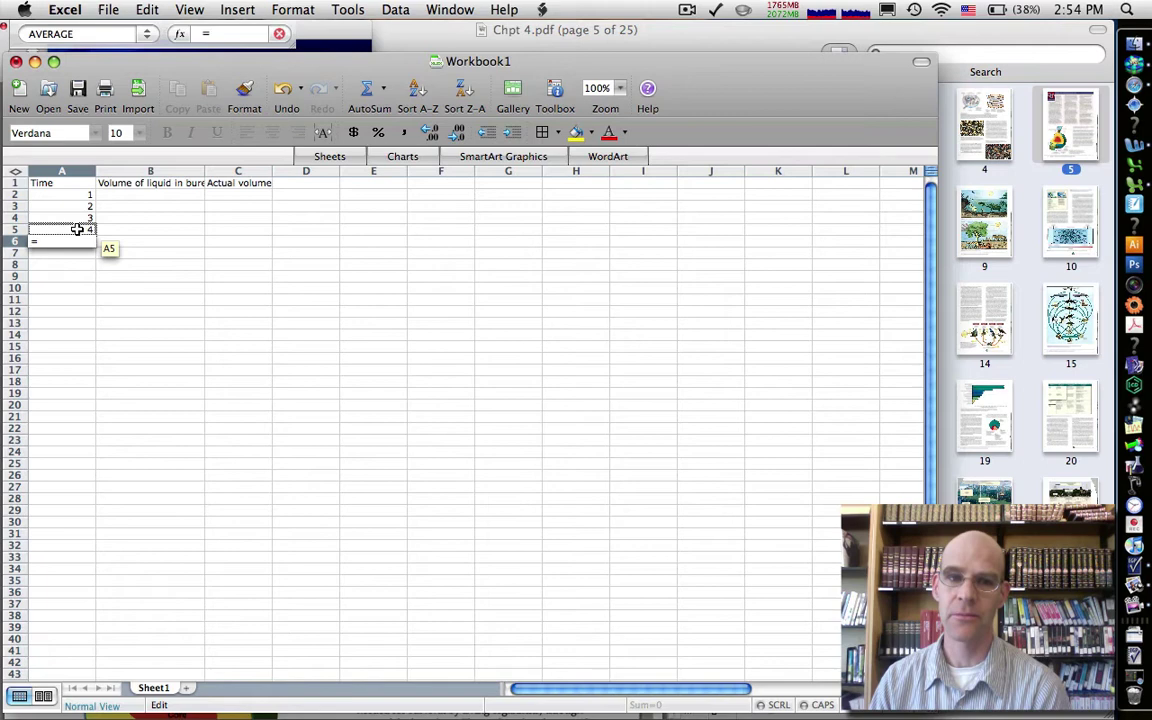
left_click(77, 229)
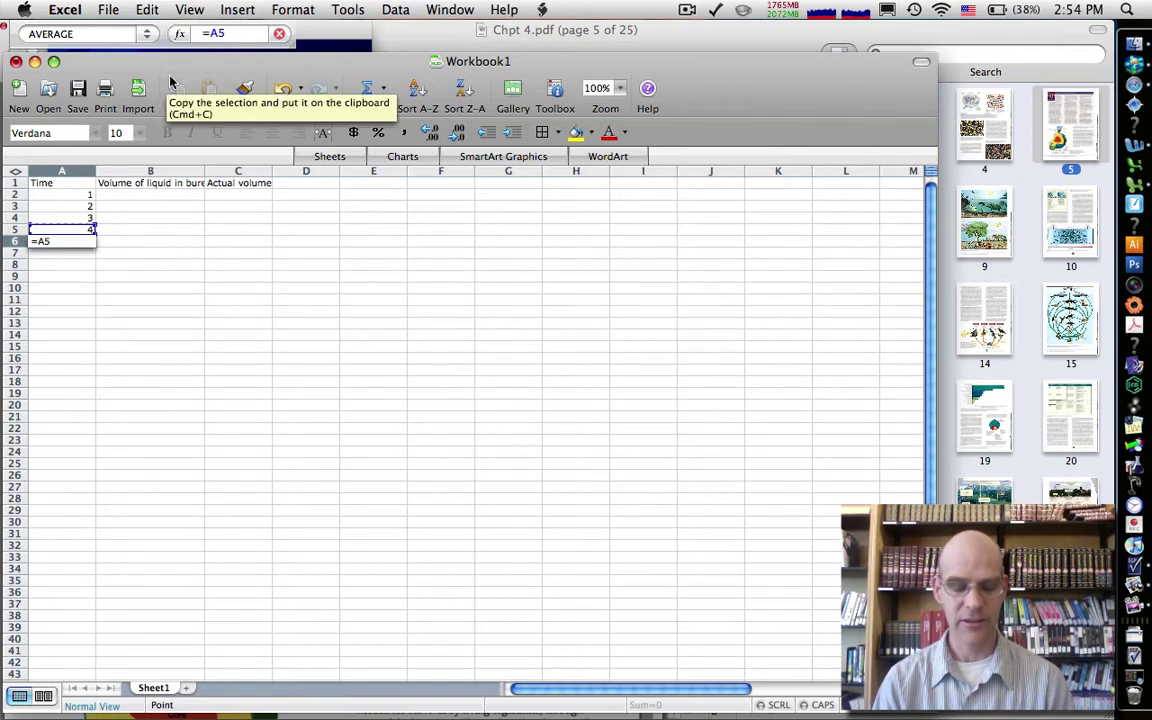
type("+1")
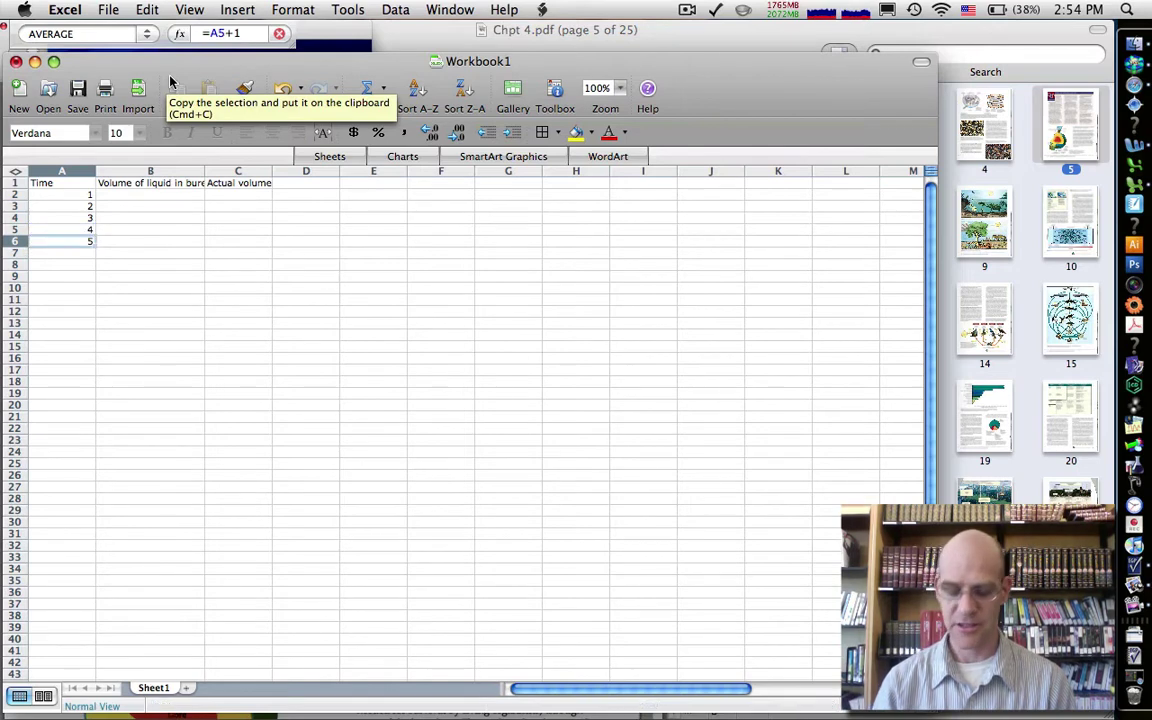
key("Return")
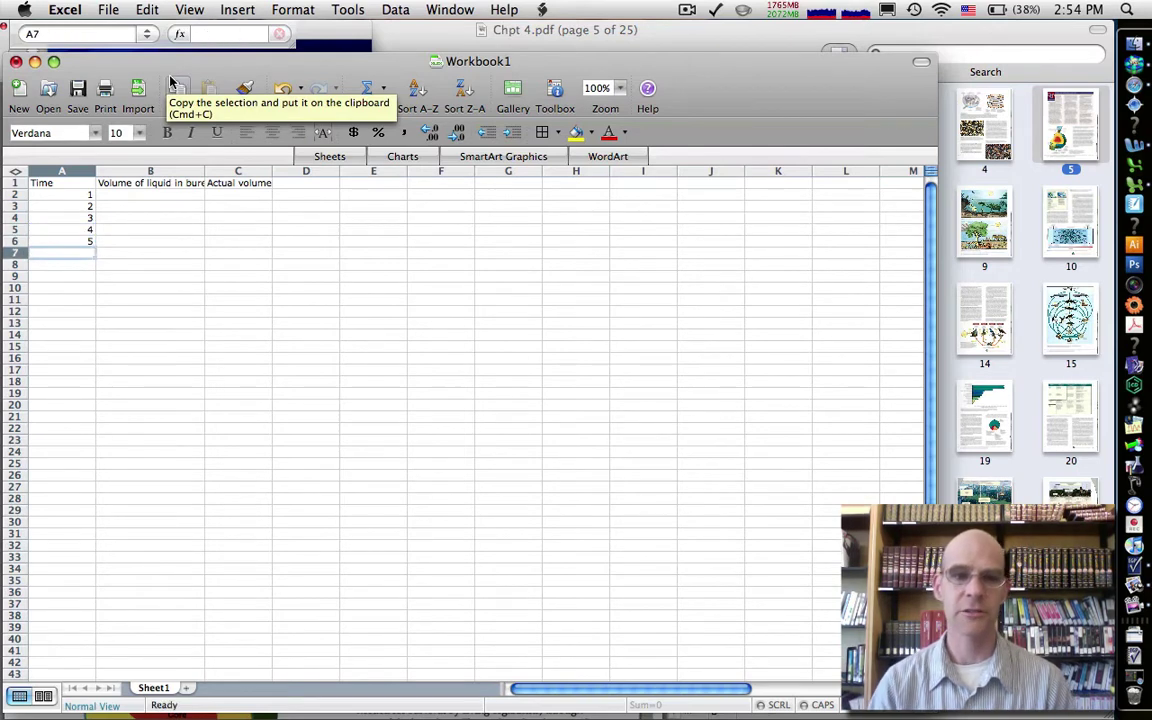
Step: Fill the formula in A6 down the Time column to row 100 and check the copied formulas in a few cells
left_click(72, 240)
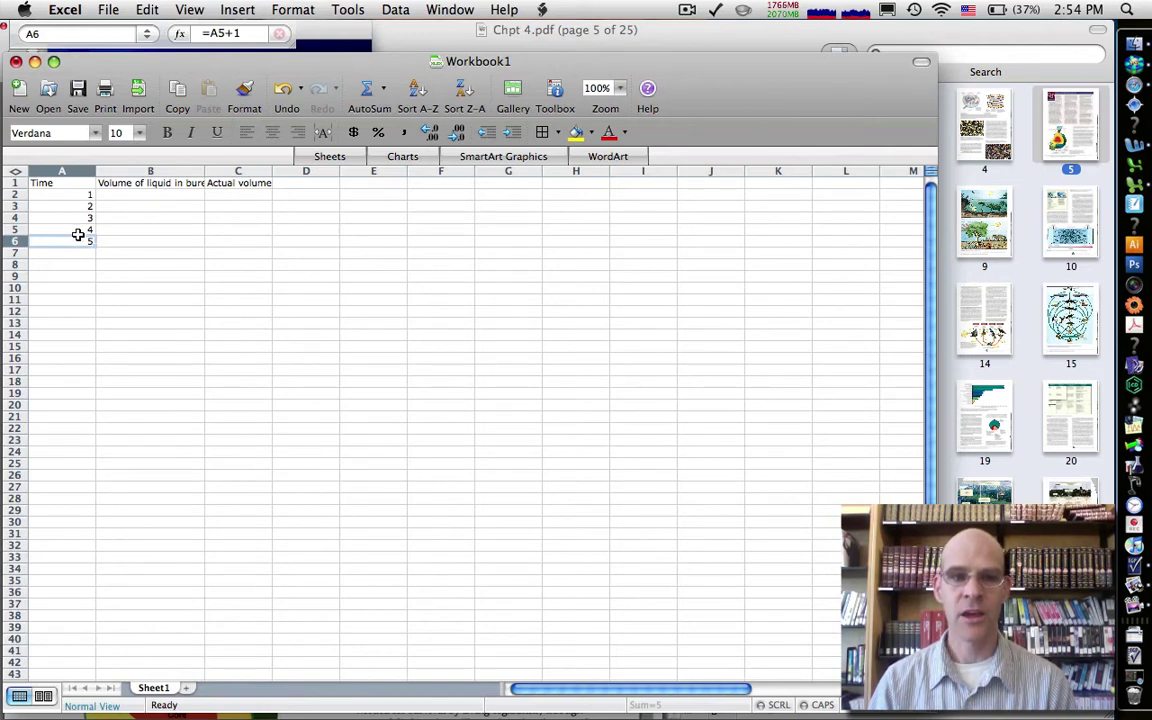
left_click(77, 251)
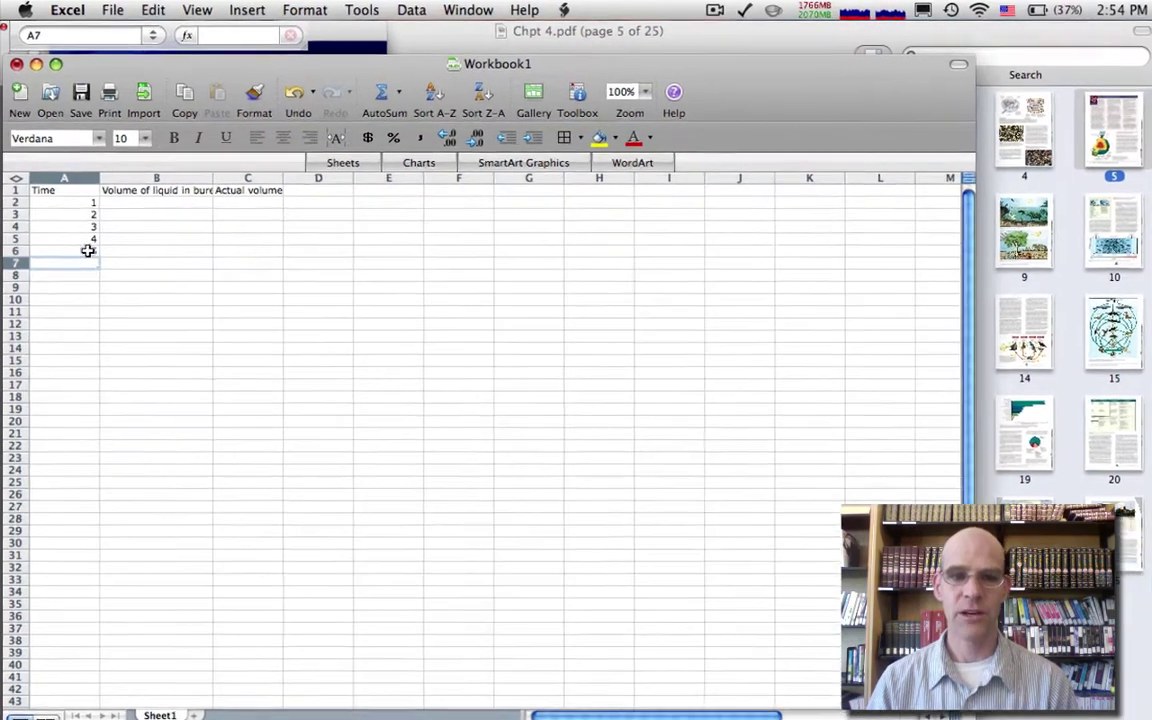
left_click(85, 242)
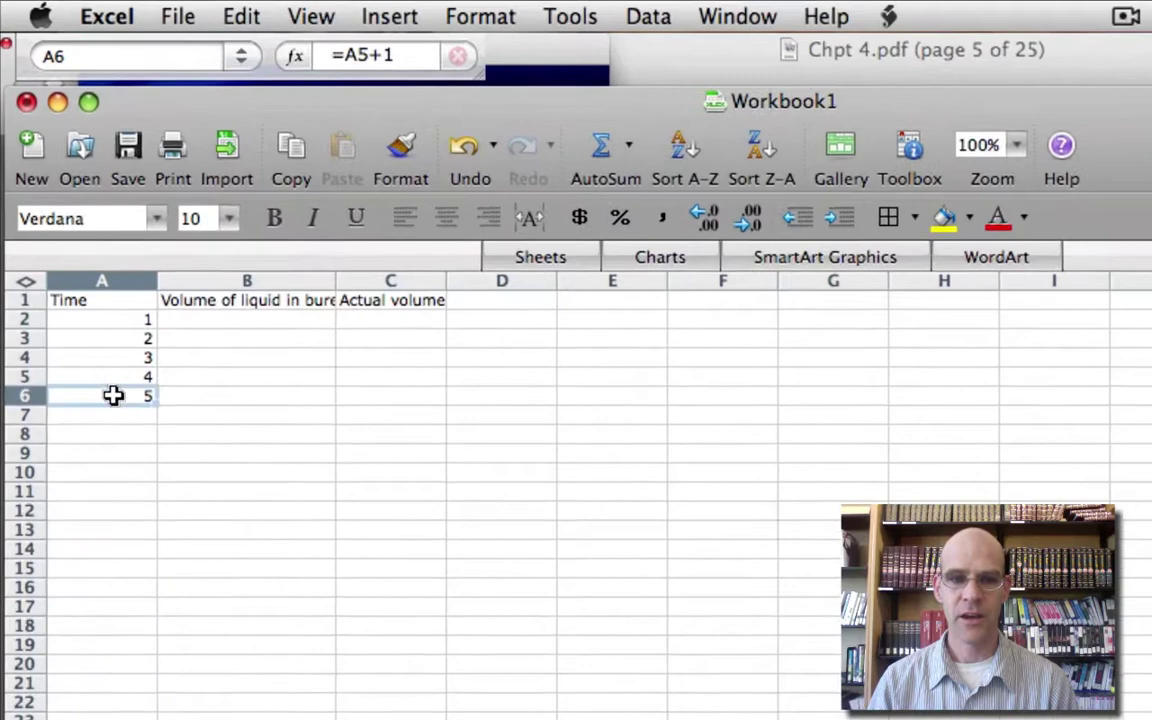
left_click_drag(114, 397, 141, 400)
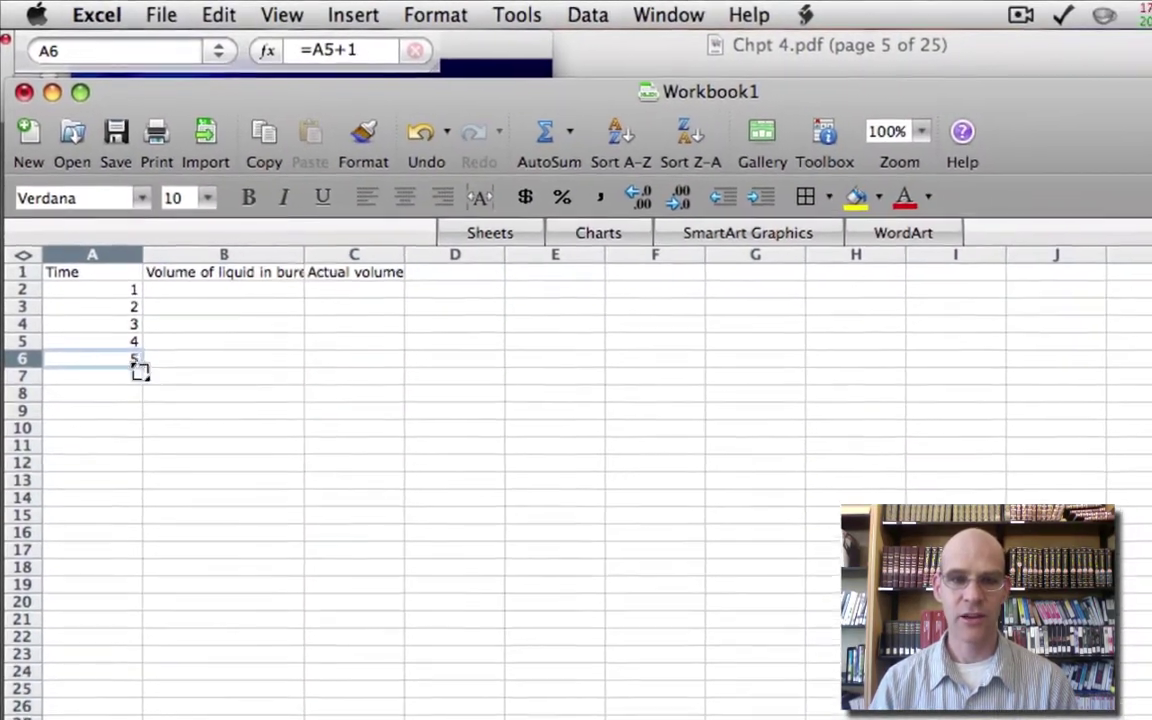
left_click_drag(140, 371, 83, 582)
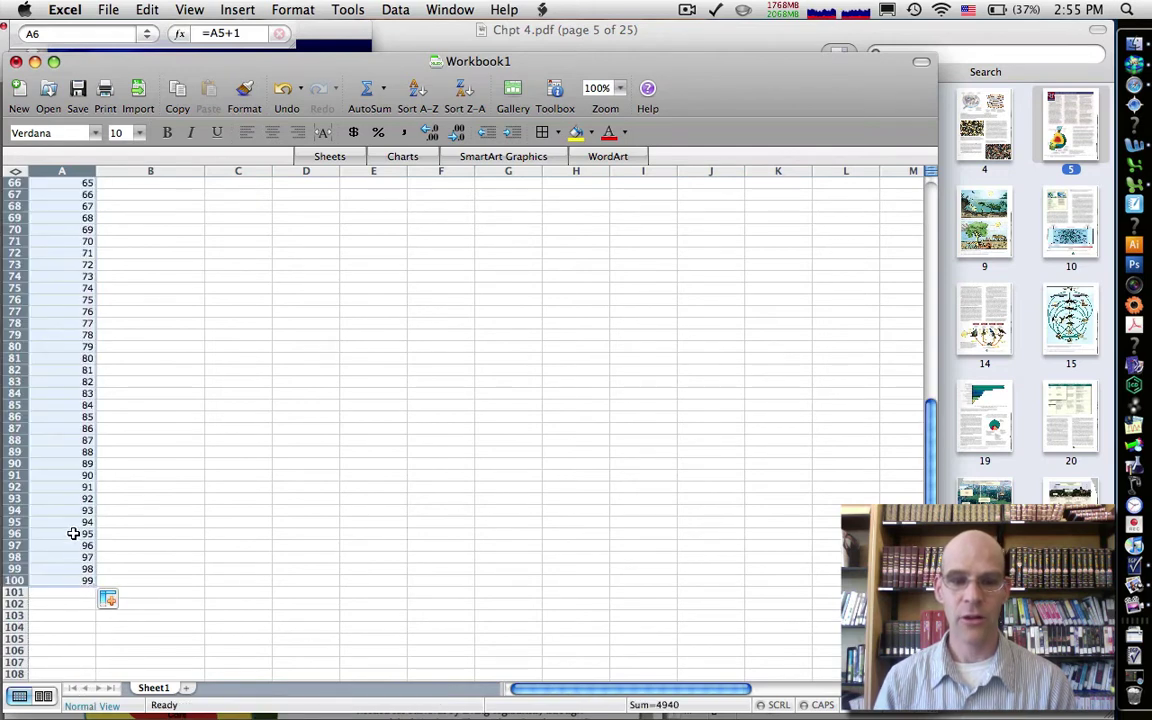
left_click(62, 409)
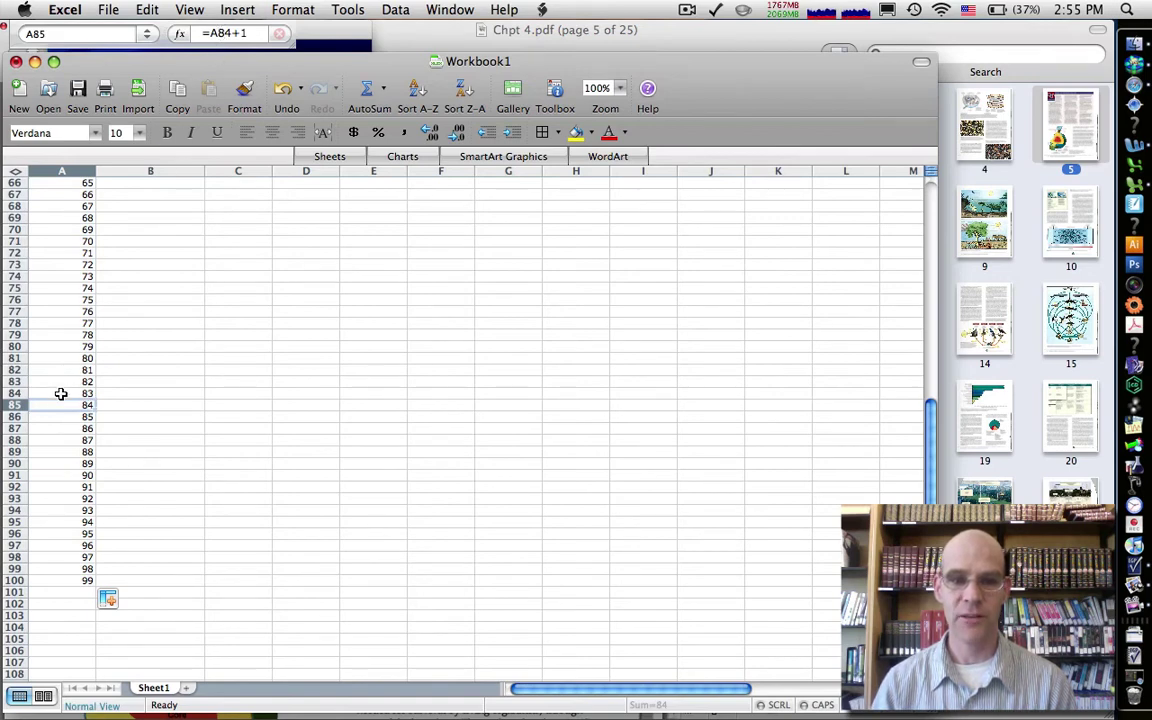
left_click(64, 276)
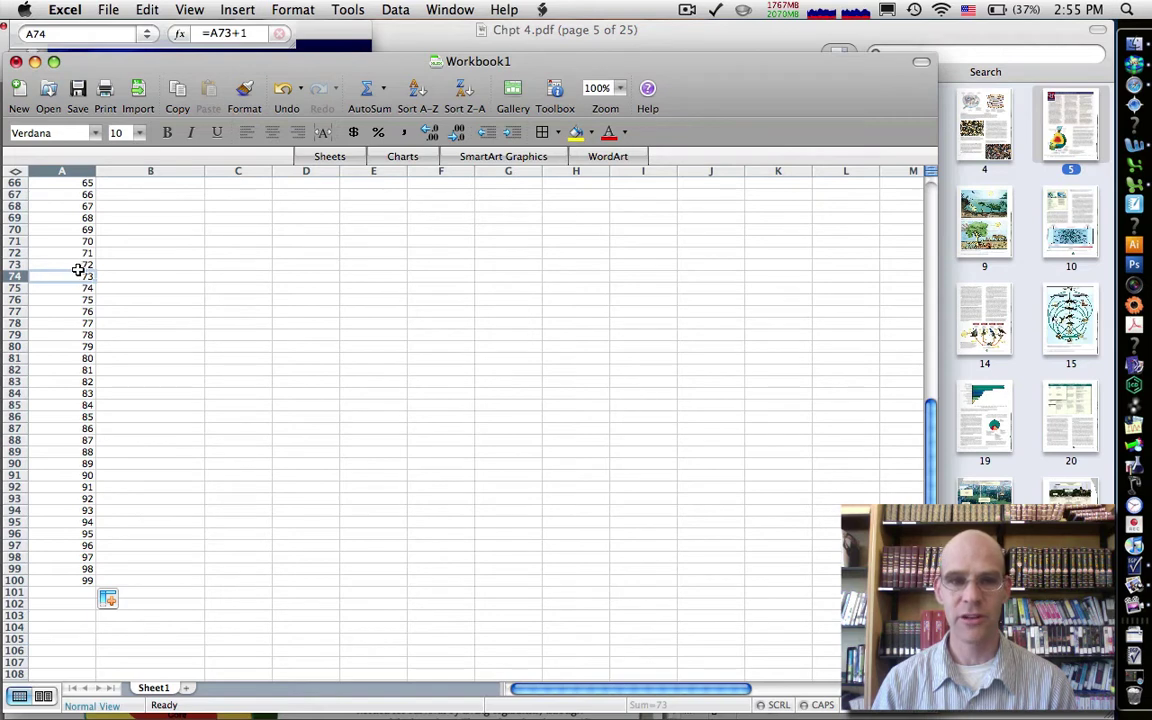
Step: Enter the burette volumes 50, 49 and 48.3 in cells B2 to B4
left_click_drag(930, 430, 931, 206)
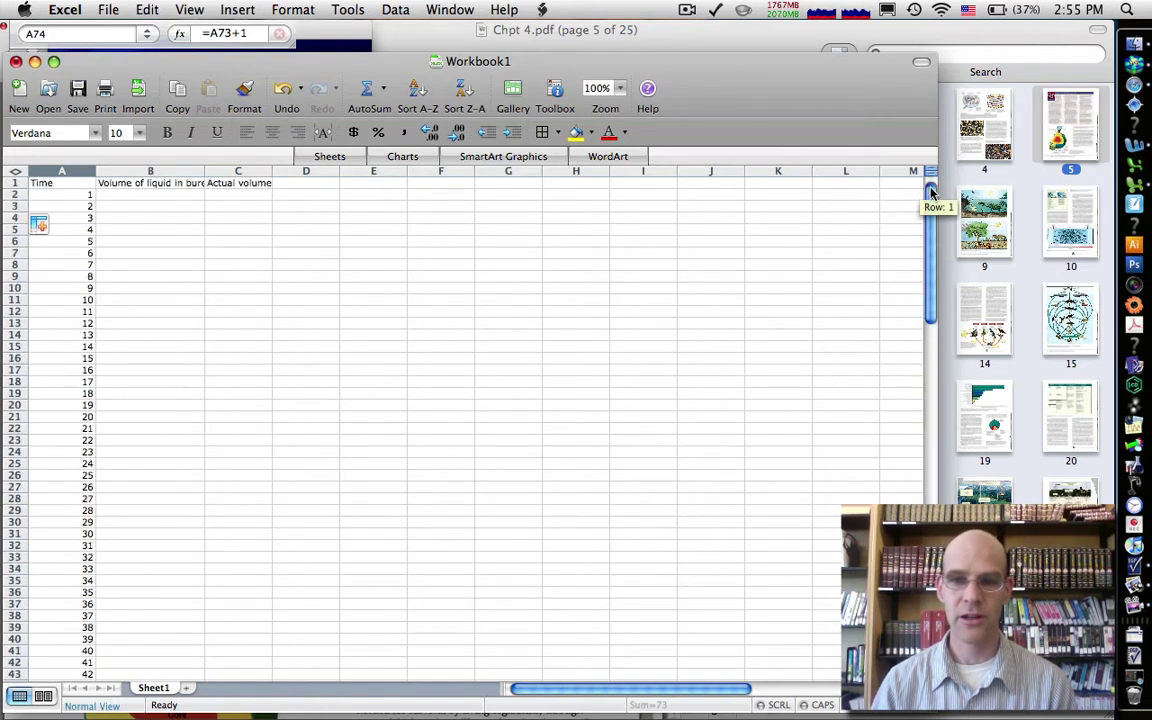
left_click(150, 196)
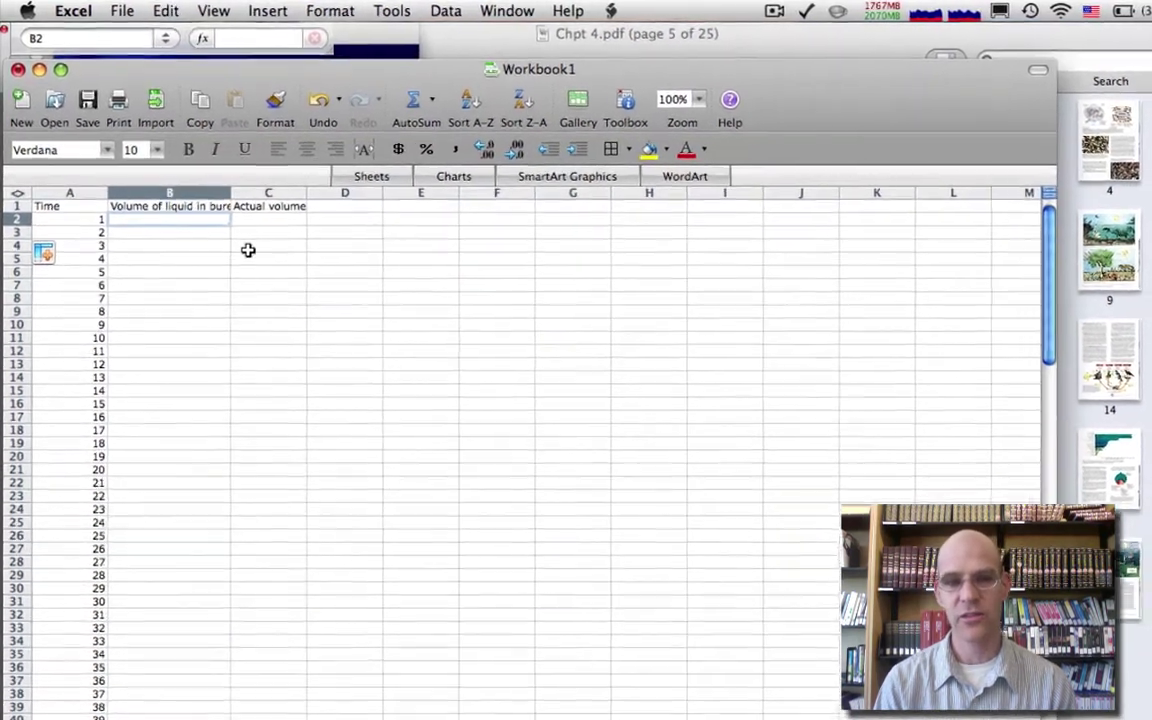
type("50")
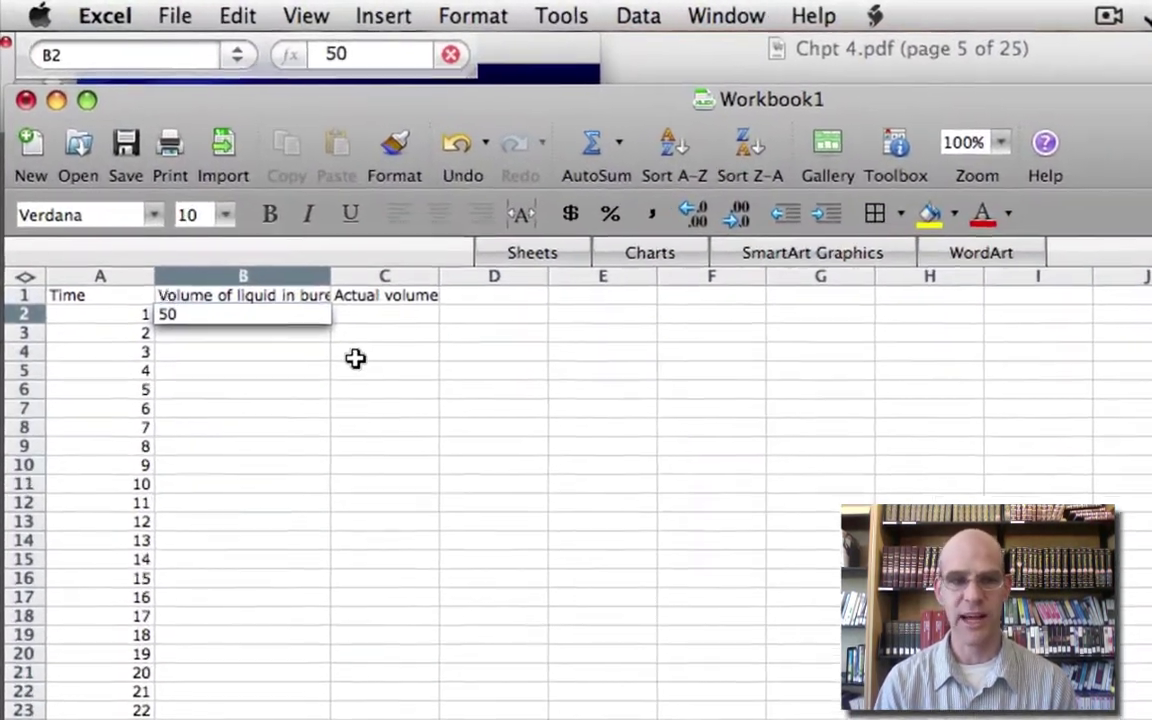
key("Return")
type("49")
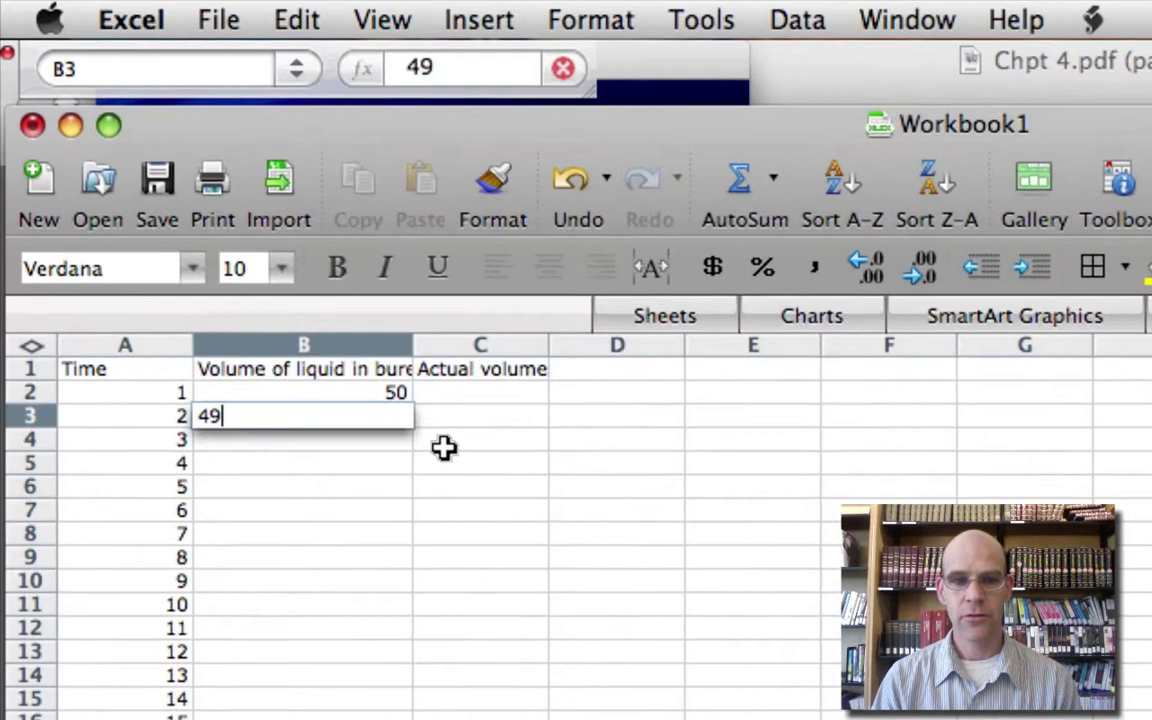
key("Return")
type("48.3")
key("Return")
Step: Continue the burette volumes with 48.1, 47.3 and 46.9 in cells B5 to B7
type("4")
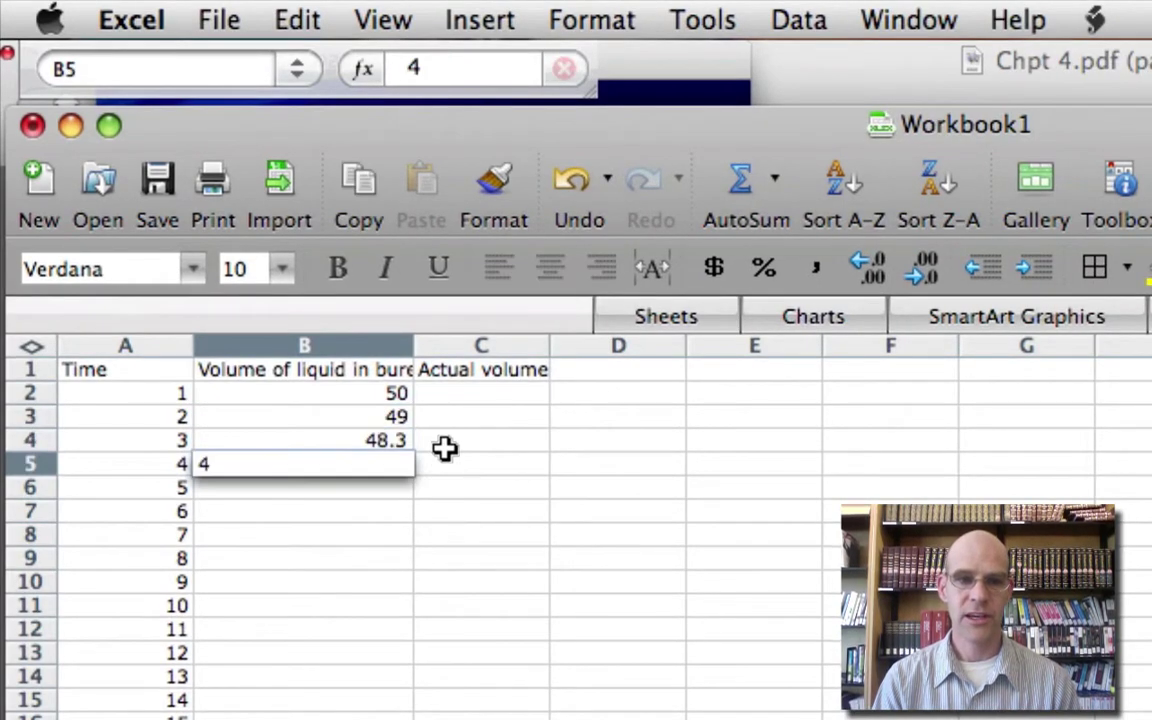
type("8.6")
key("BackSpace")
type("1")
key("Return")
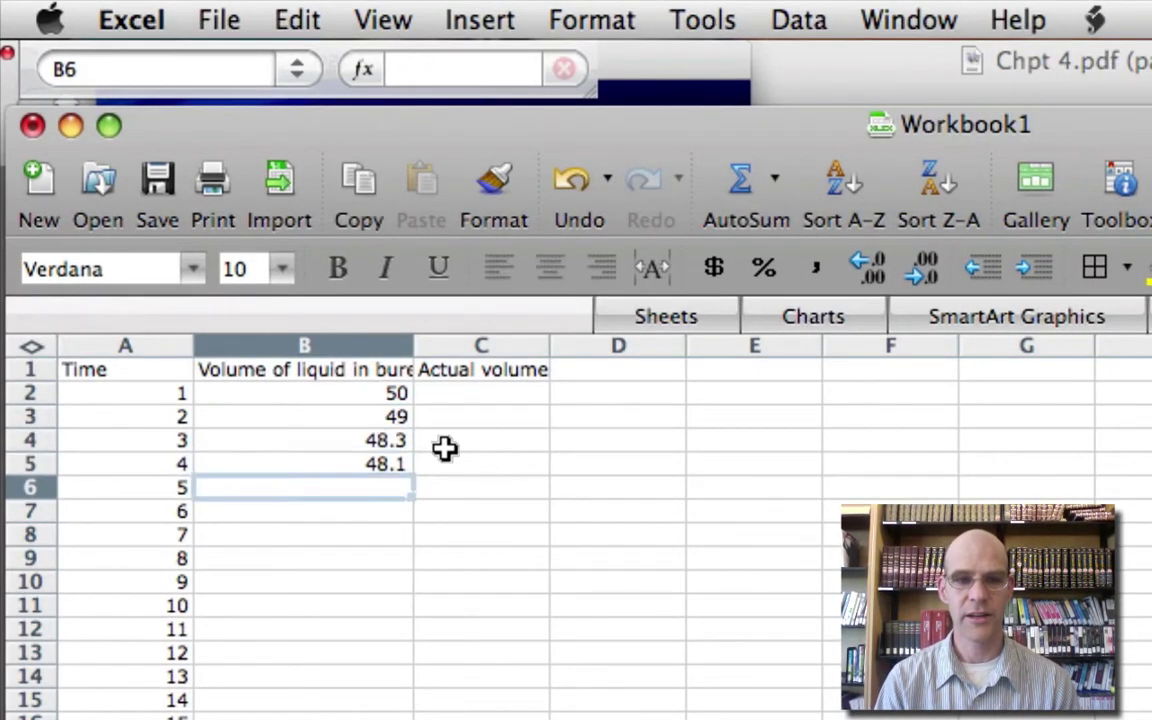
type("47.3")
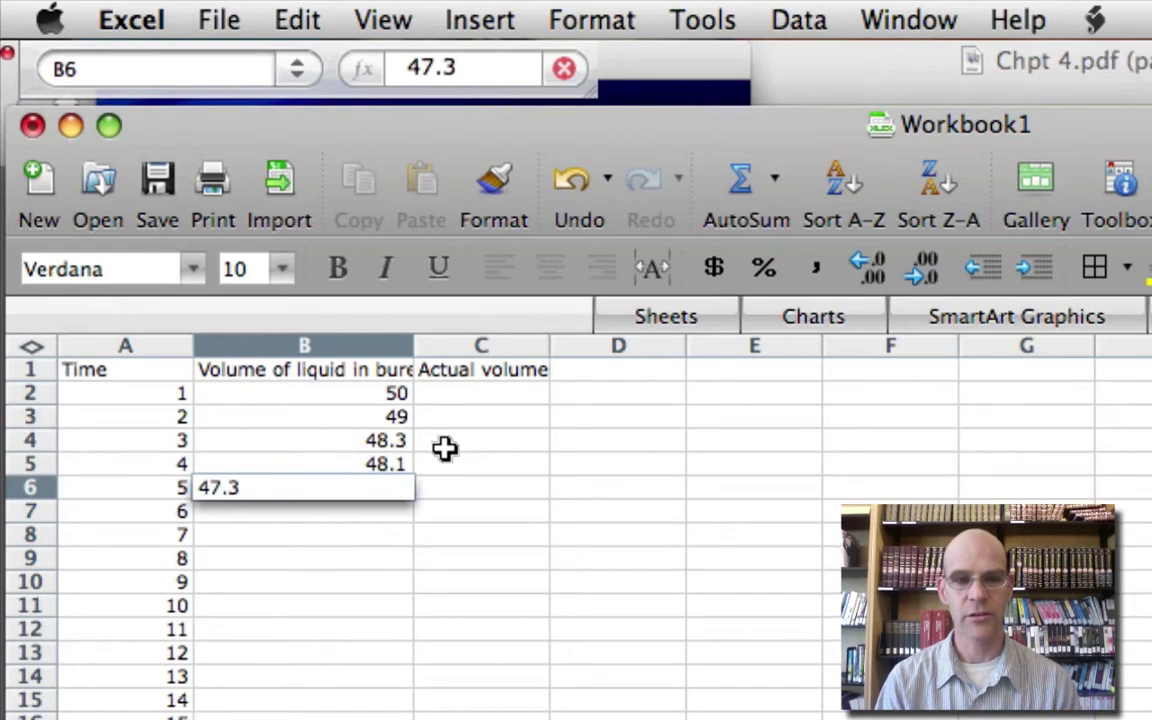
key("Return")
type("46.9")
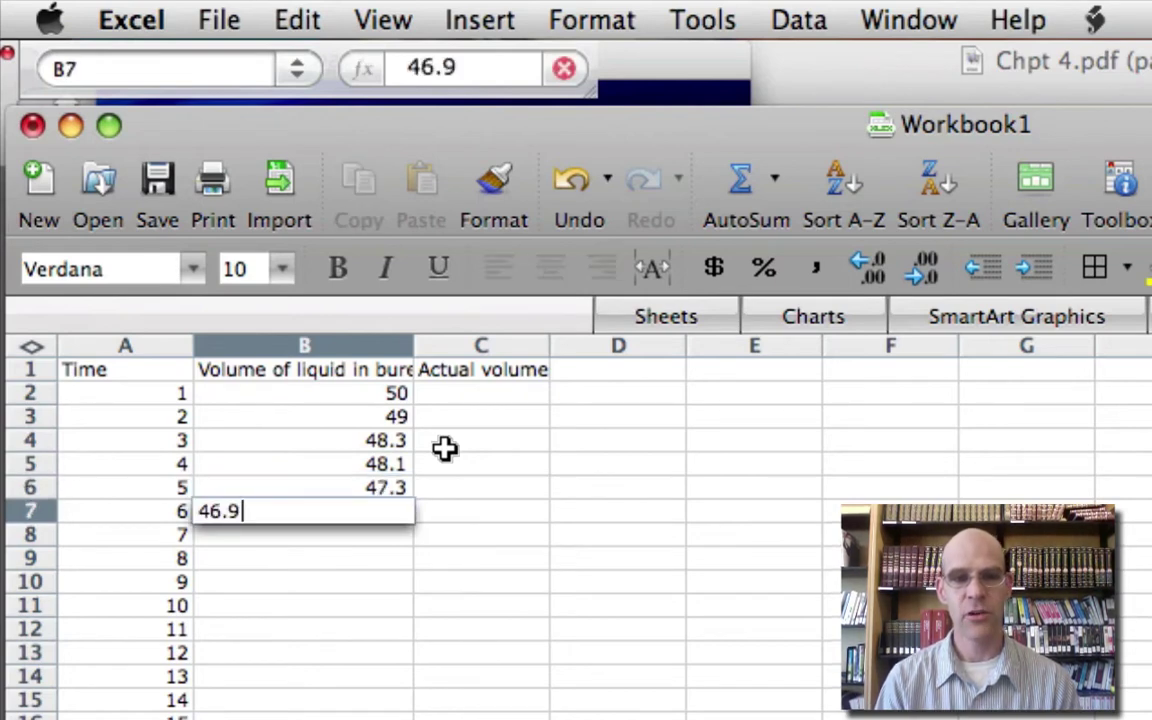
key("Return")
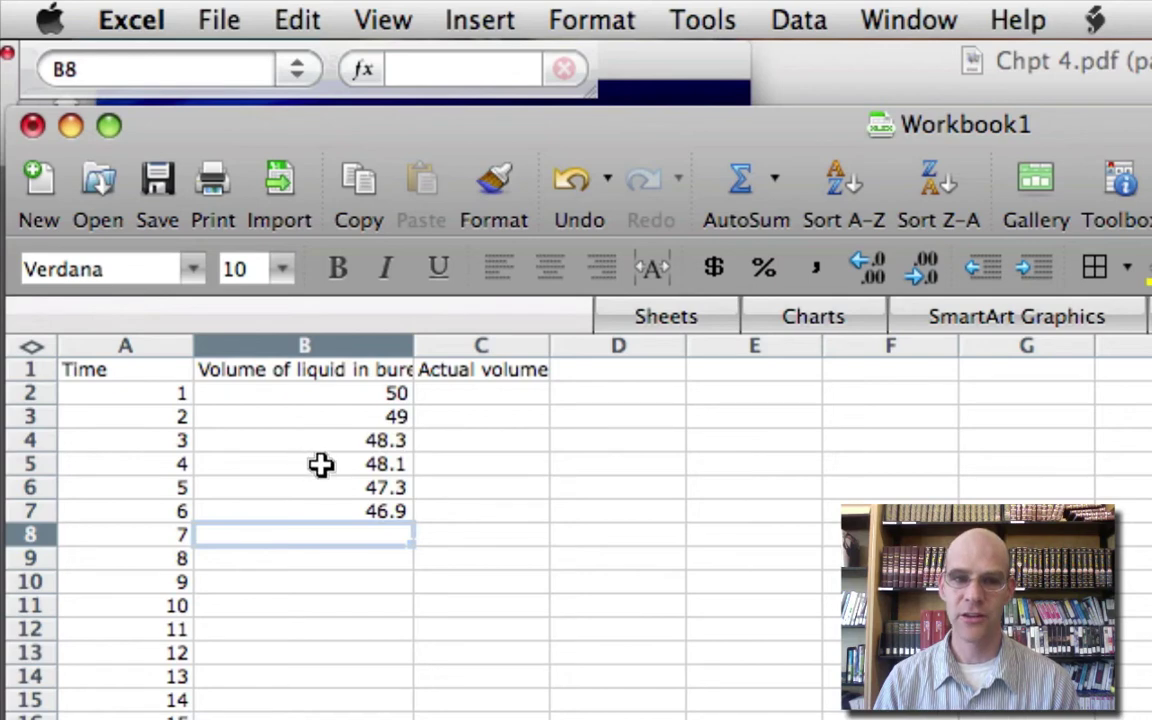
Step: Enter the formula =50-B2 in cell C2 under Actual volume and fill it down to C7
left_click(441, 394)
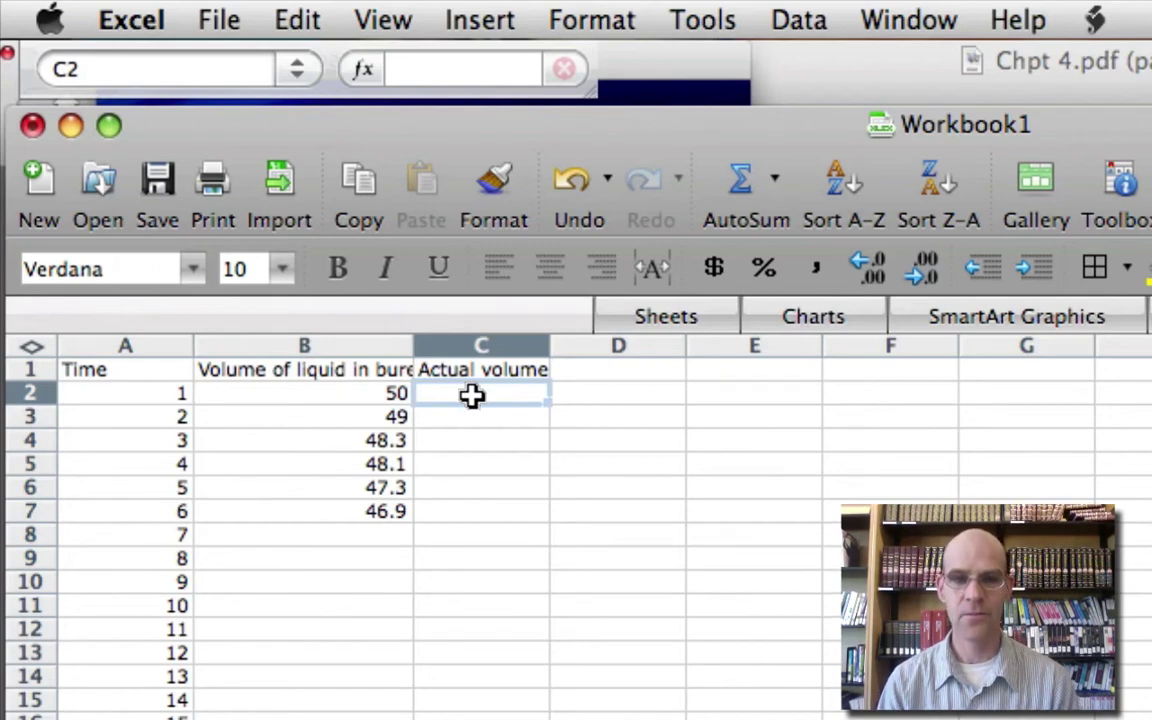
type("=")
left_click_drag(400, 395, 325, 392)
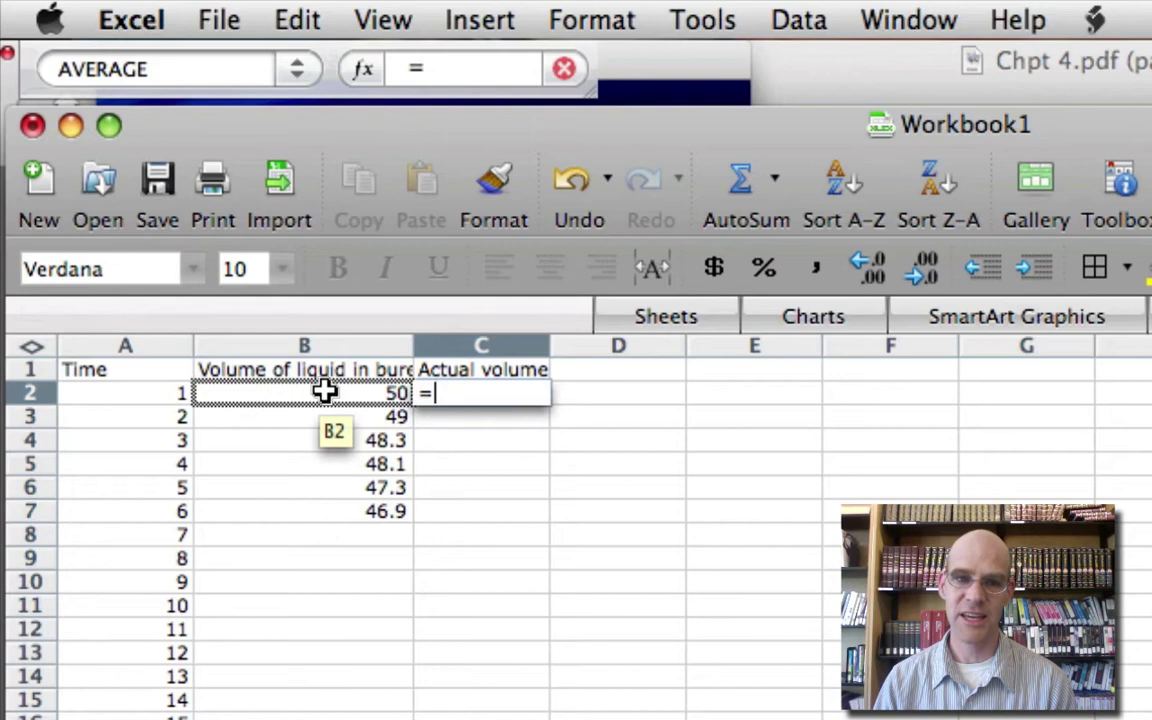
type("50-")
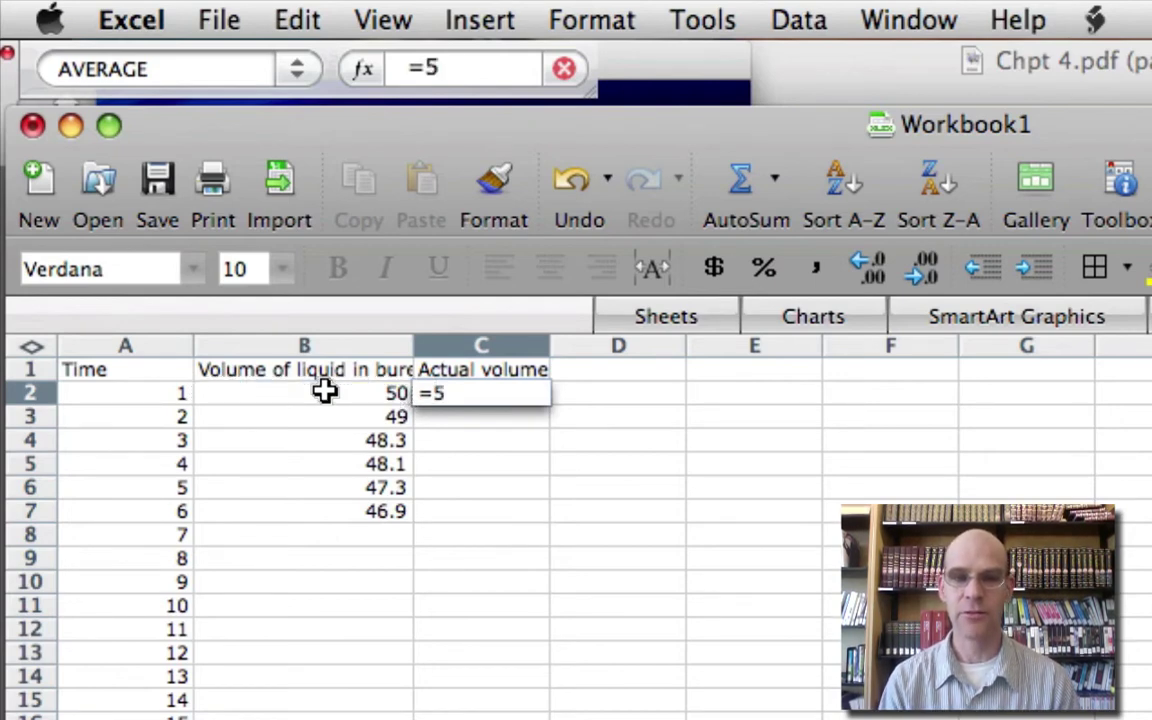
left_click(325, 392)
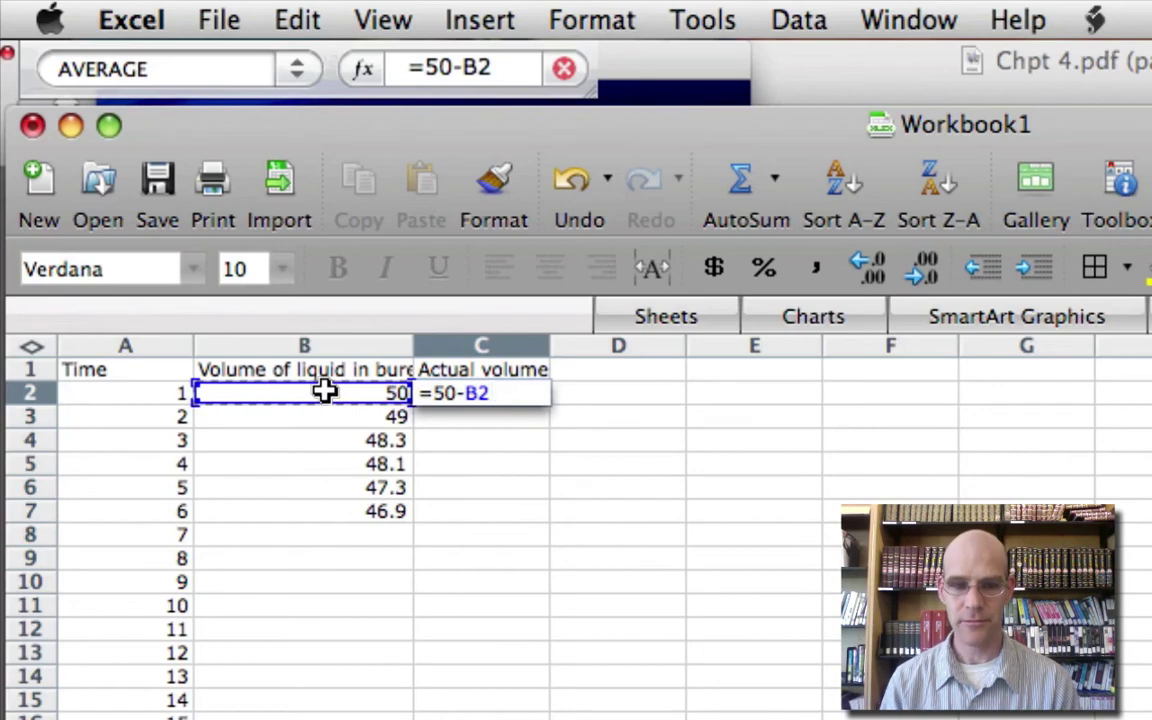
key("Return")
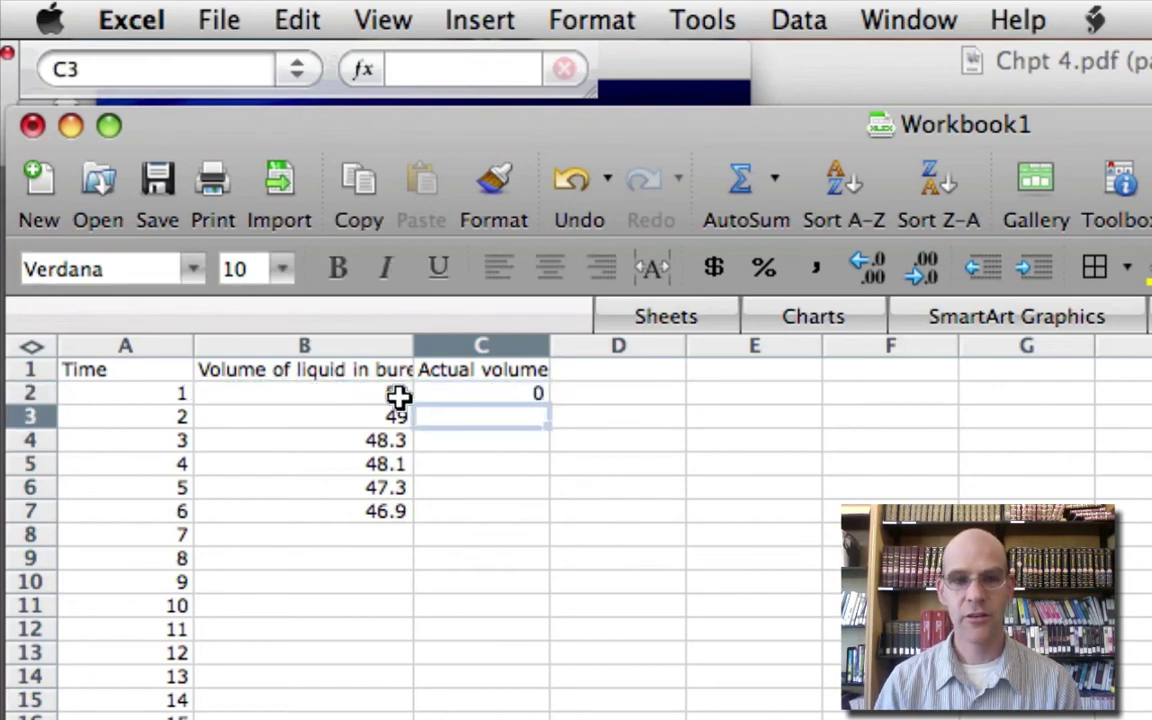
left_click(470, 395)
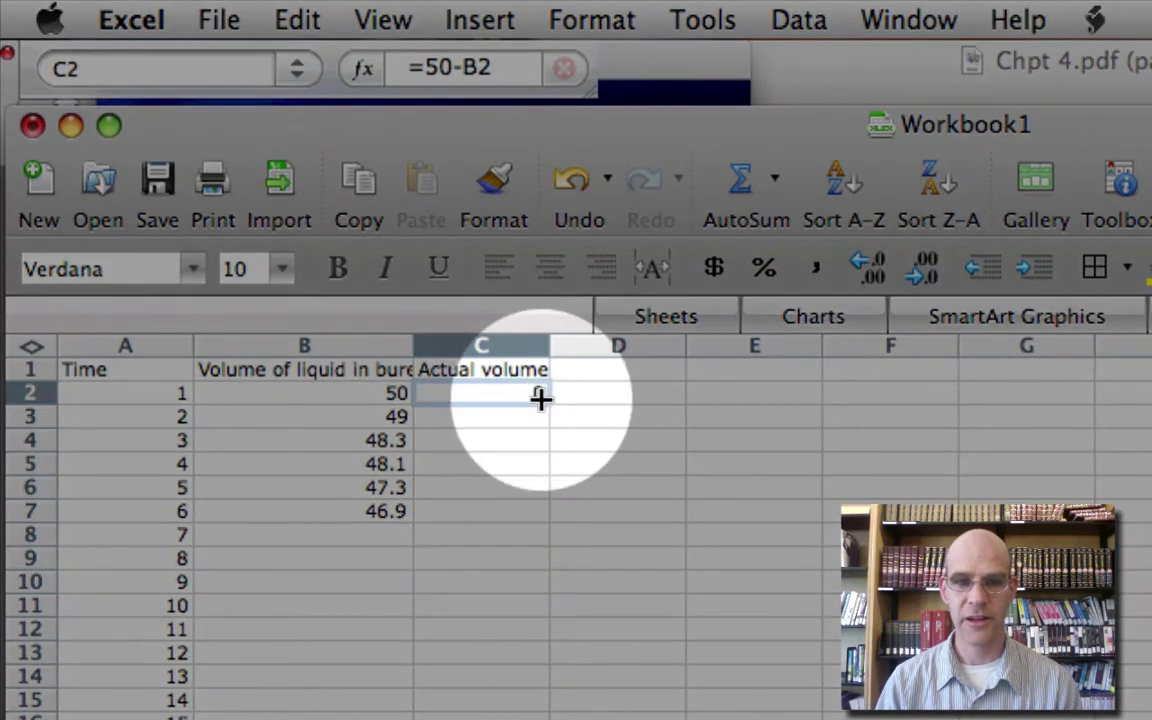
left_click_drag(543, 399, 533, 512)
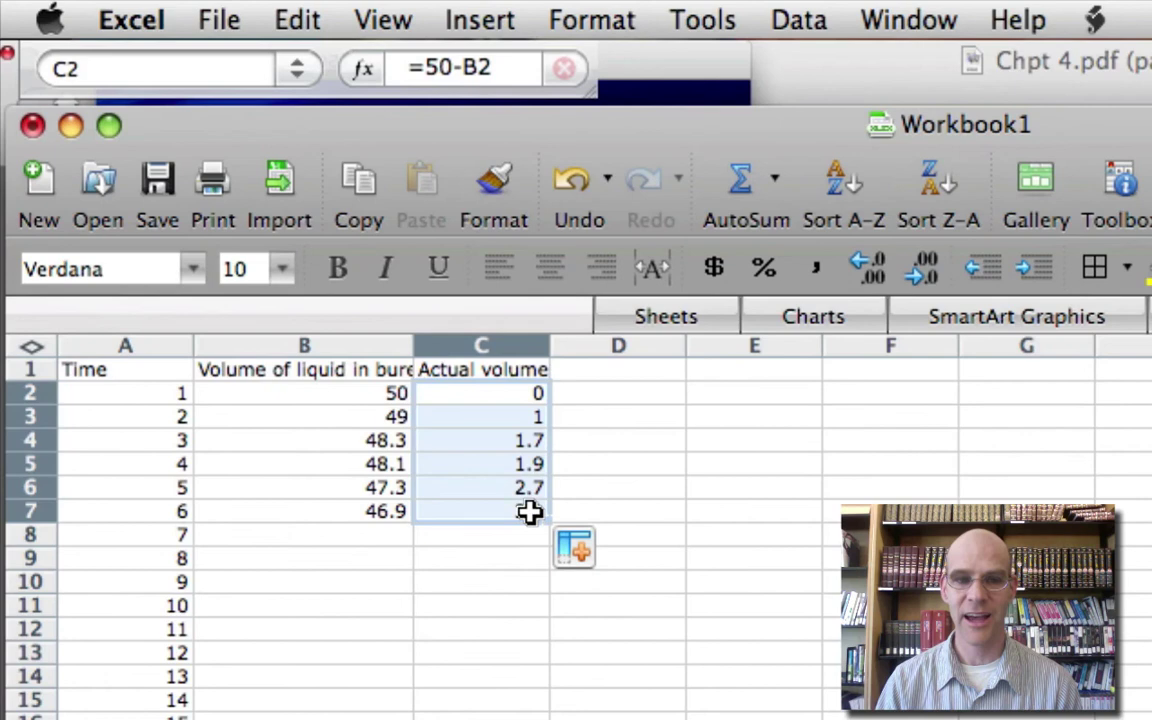